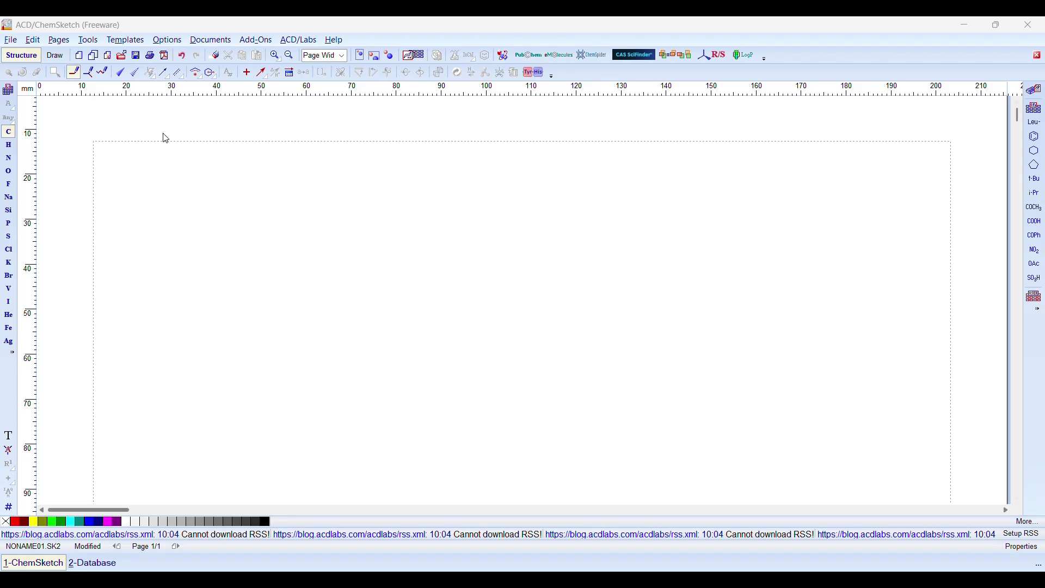
- Draw a six-carbon zigzag chain and add a one-carbon branch pointing straight down from the second-to-last carbon
left_click(102, 72)
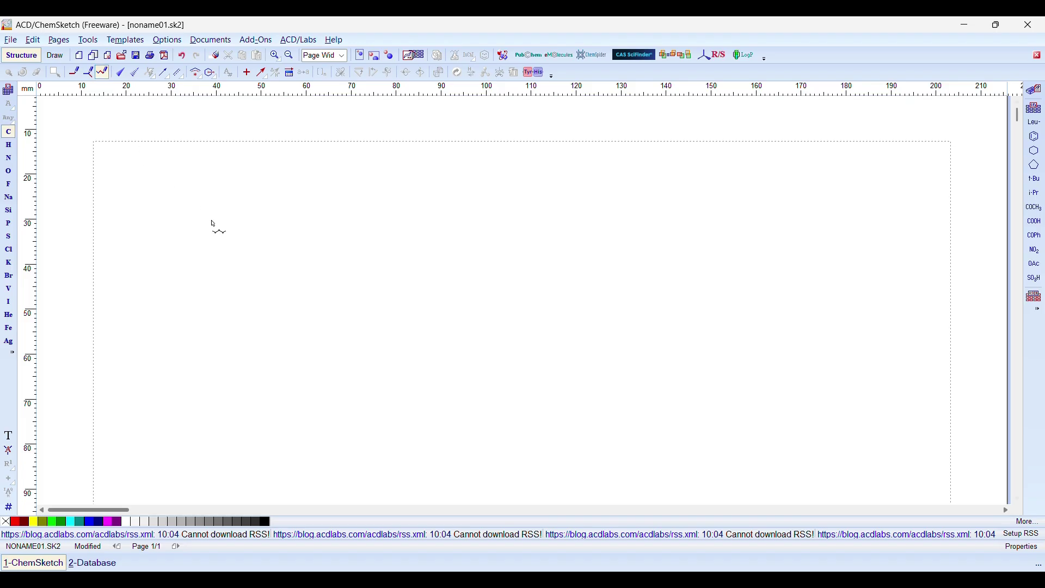
mouse_move(231, 242)
left_mouse_down()
mouse_move(508, 245)
mouse_move(430, 247)
left_mouse_up()
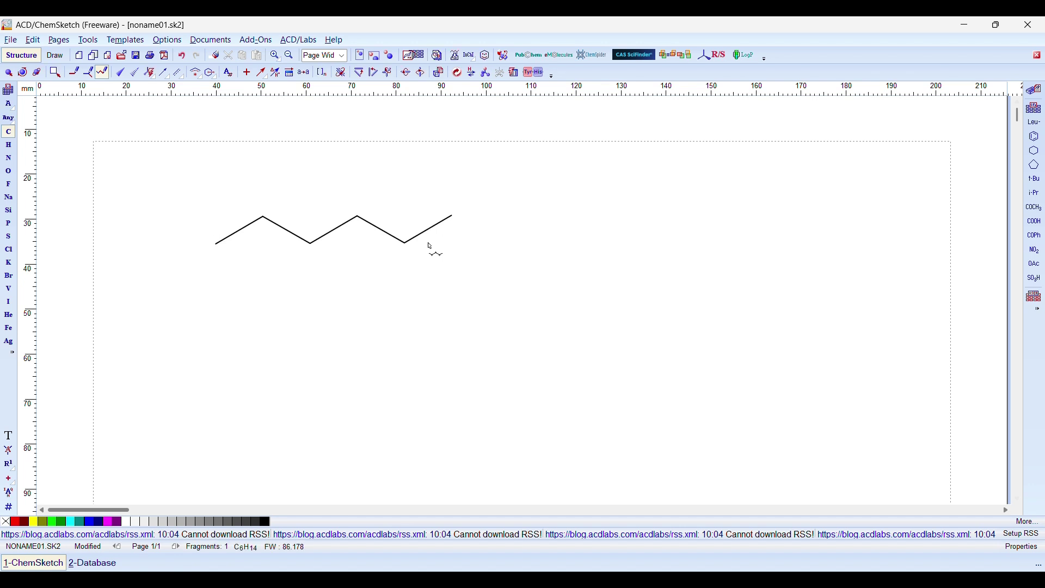
left_click(74, 72)
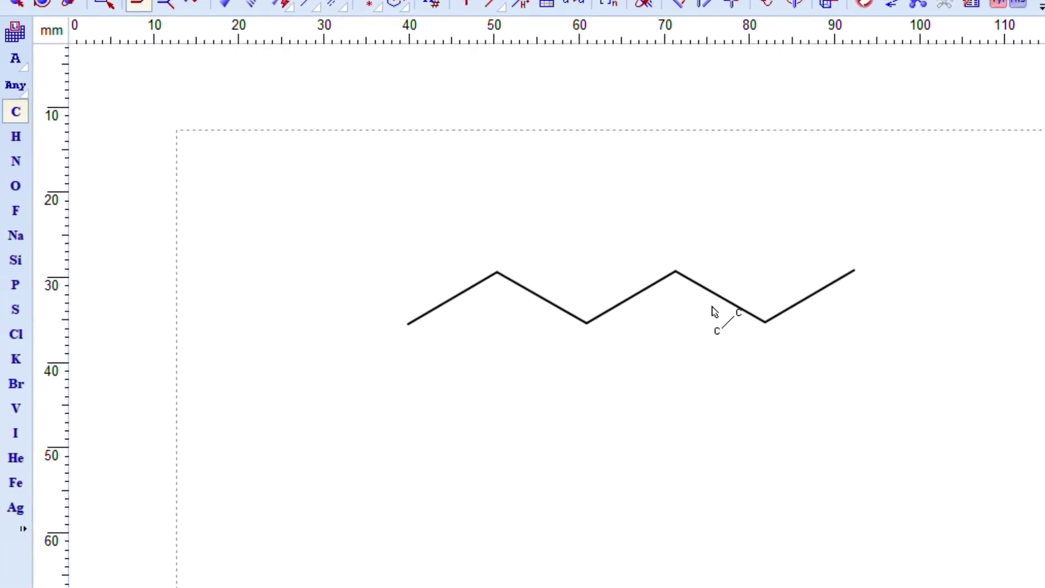
left_click(634, 293)
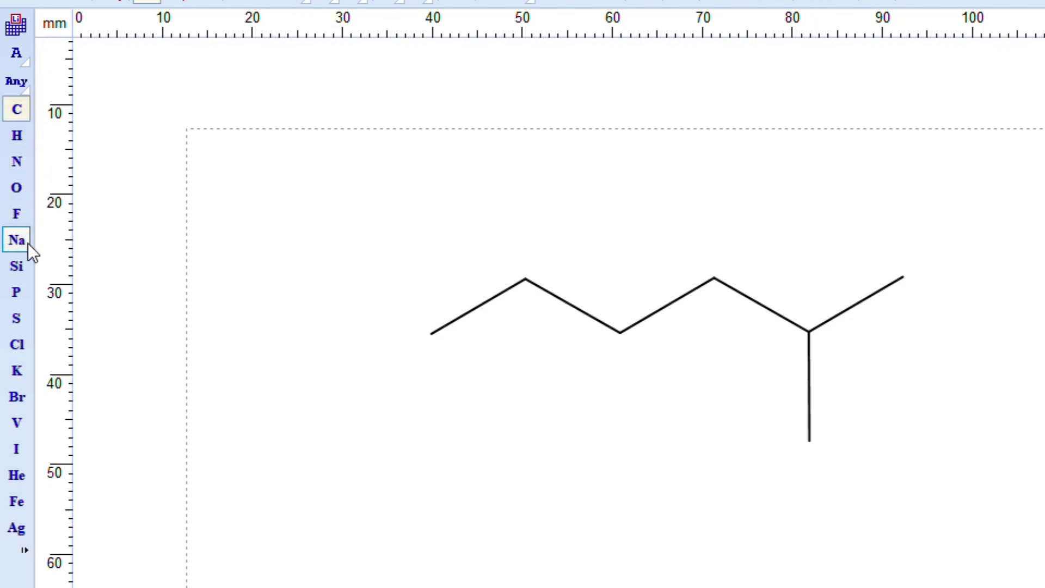
- Replace the end carbon of the downward branch with chlorine
left_click(18, 343)
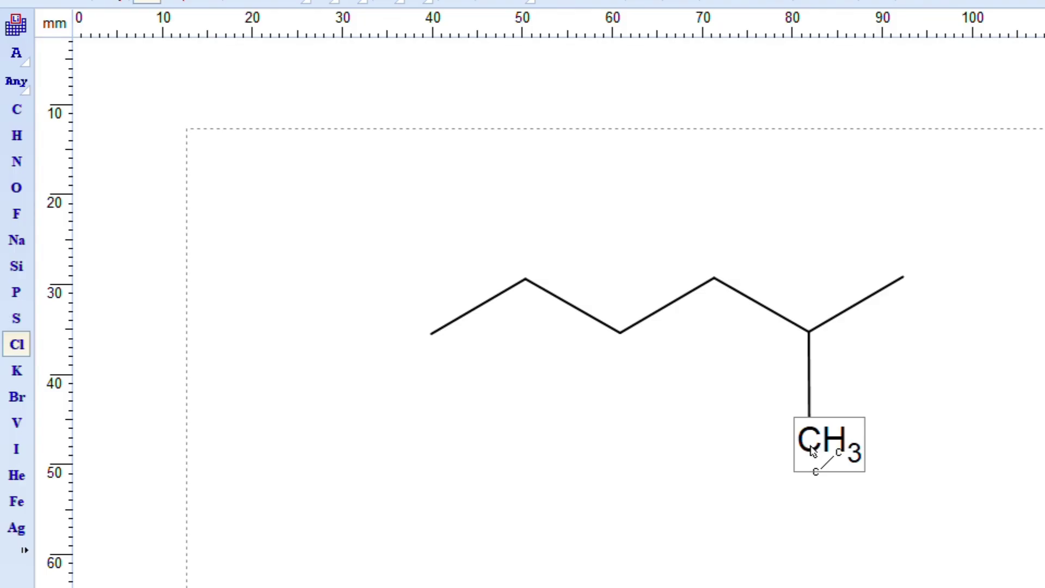
left_click(809, 453)
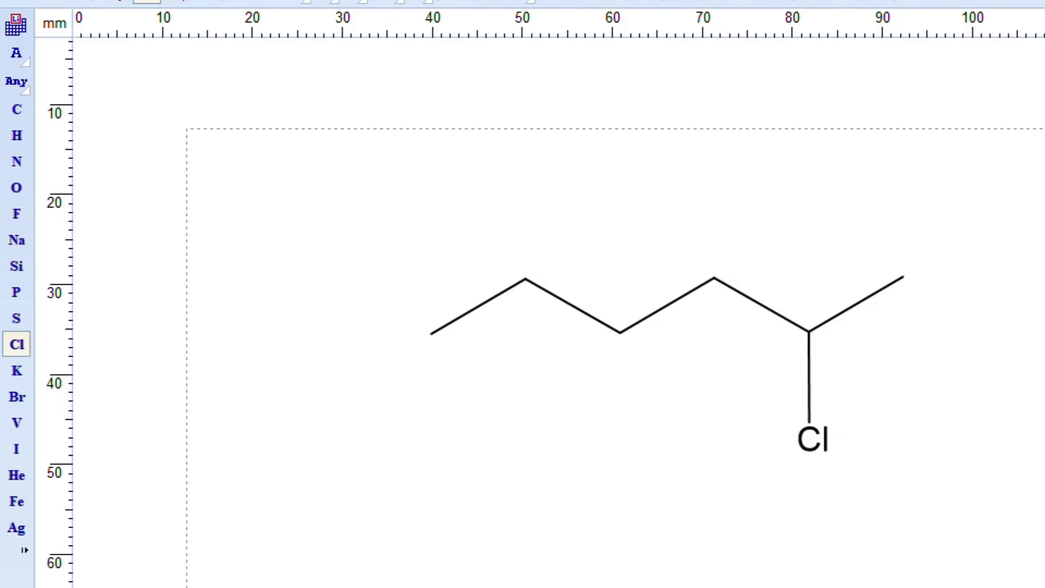
- Select the whole structure, move it about 11 mm right and 7 mm up on the page, and deselect it
left_click_drag(432, 161, 1043, 545)
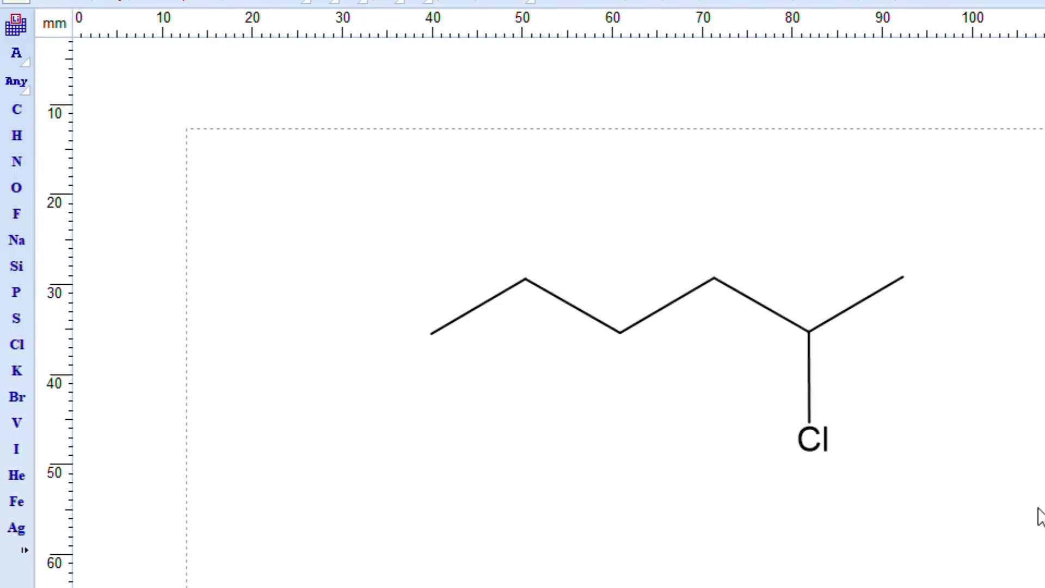
left_click_drag(807, 332, 907, 266)
left_click(1006, 335)
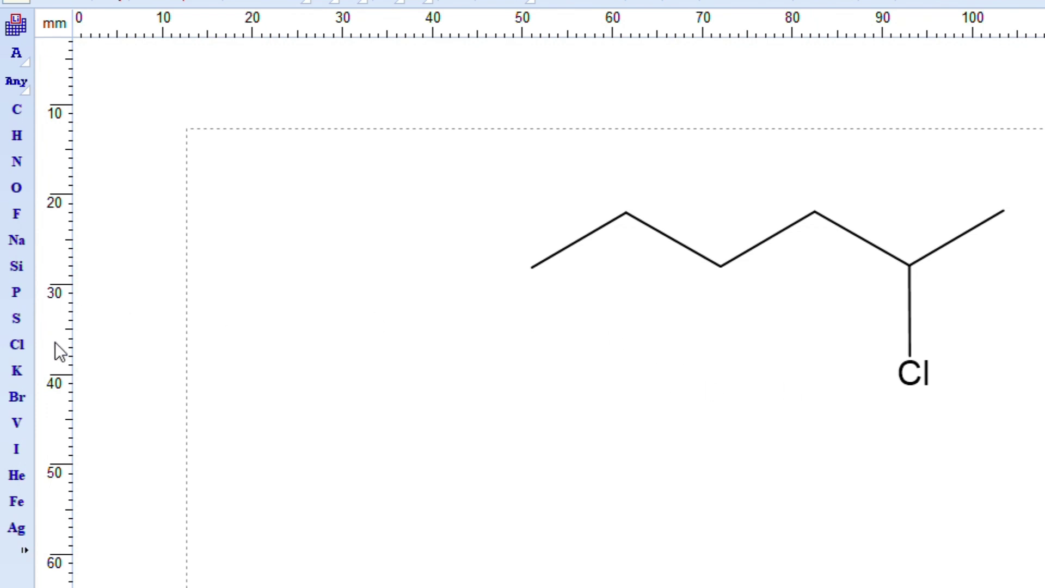
- Replace the chlorine atom on the branch with fluorine
left_click(17, 213)
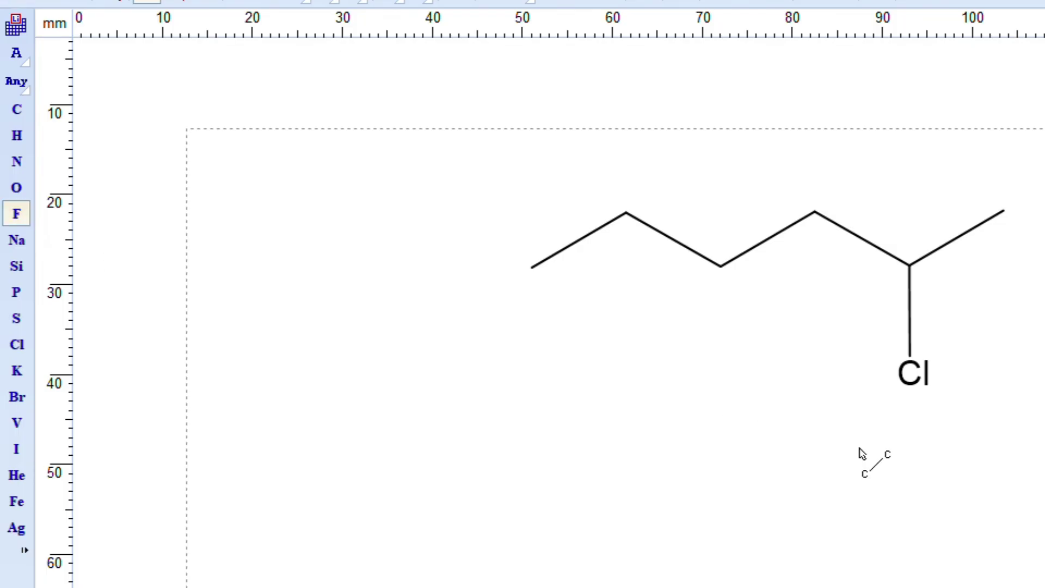
left_click(913, 375)
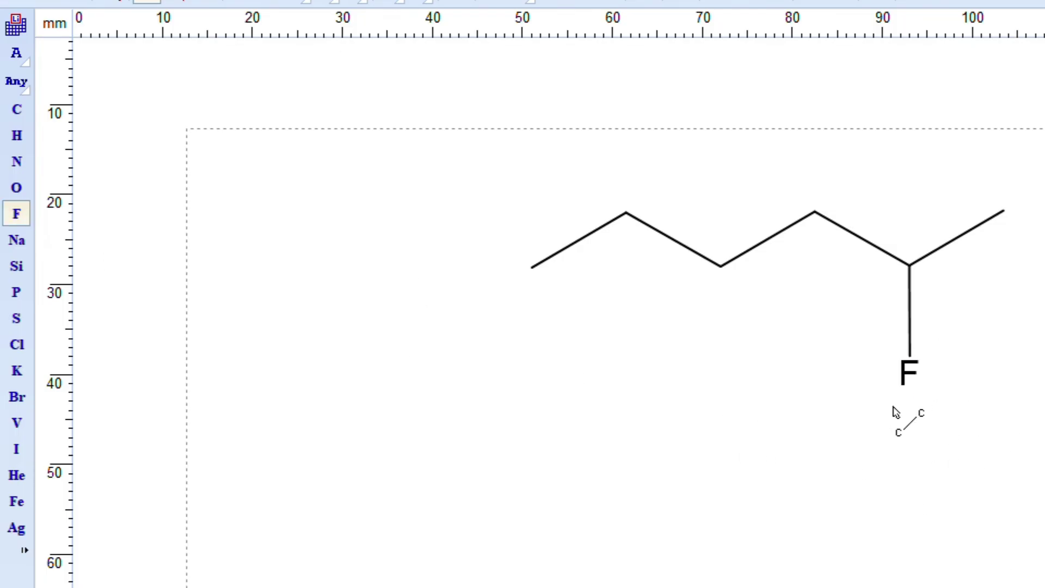
- Replace the fluorine with oxygen and convert the bond joining it to the chain into a double bond
left_click(16, 191)
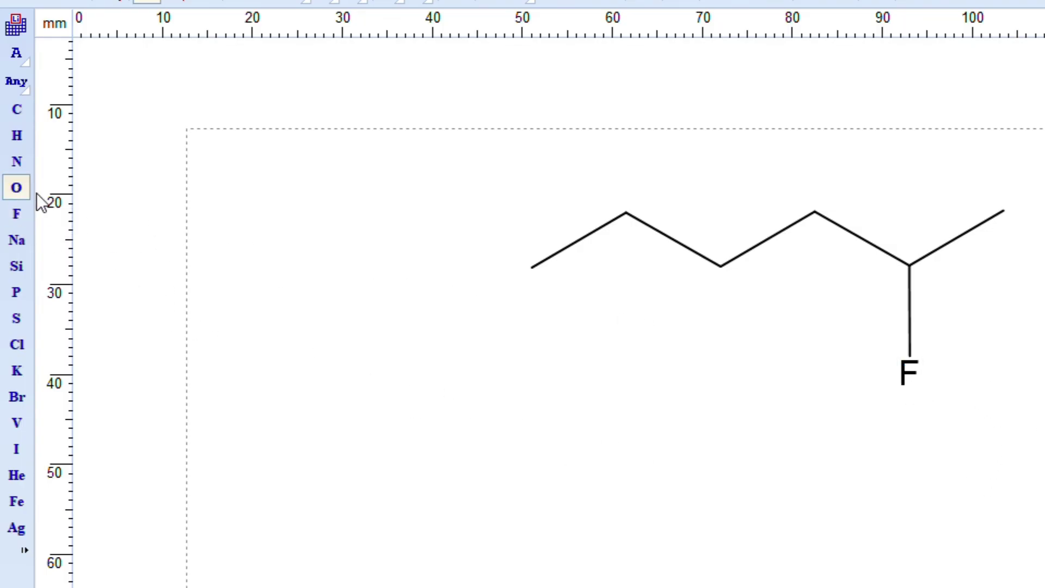
left_click(918, 379)
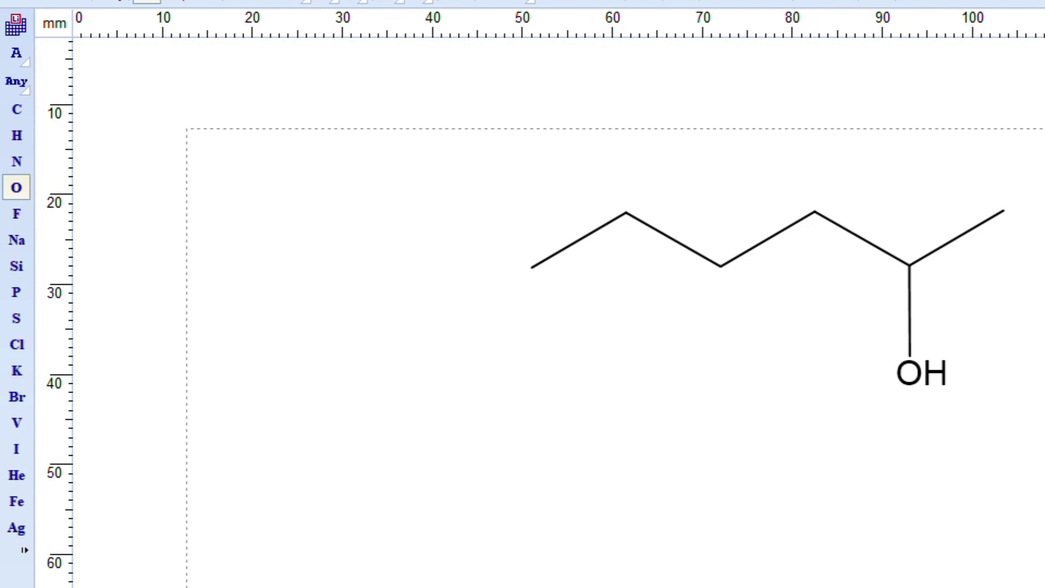
key("ctrl+z")
left_click(925, 376)
left_click(17, 111)
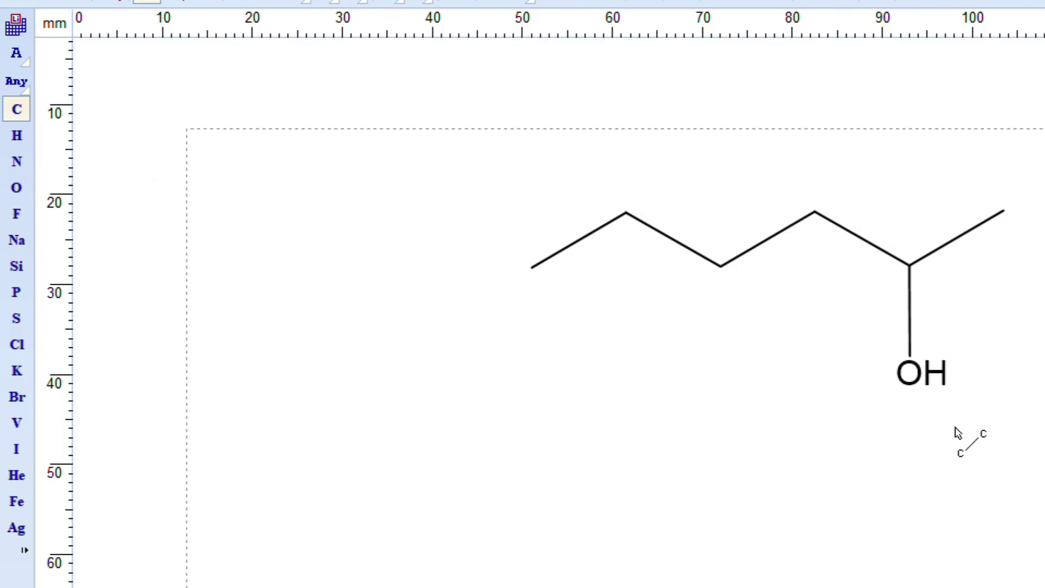
left_click(908, 312)
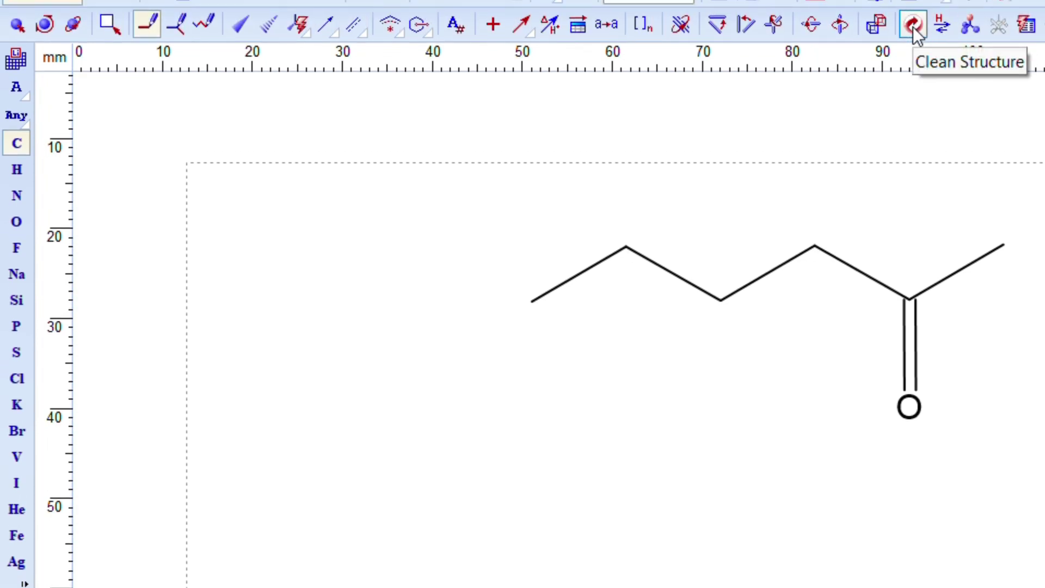
- Apply Clean Structure repeatedly to tidy the ketone and cycle it through different orientations
left_click(915, 25)
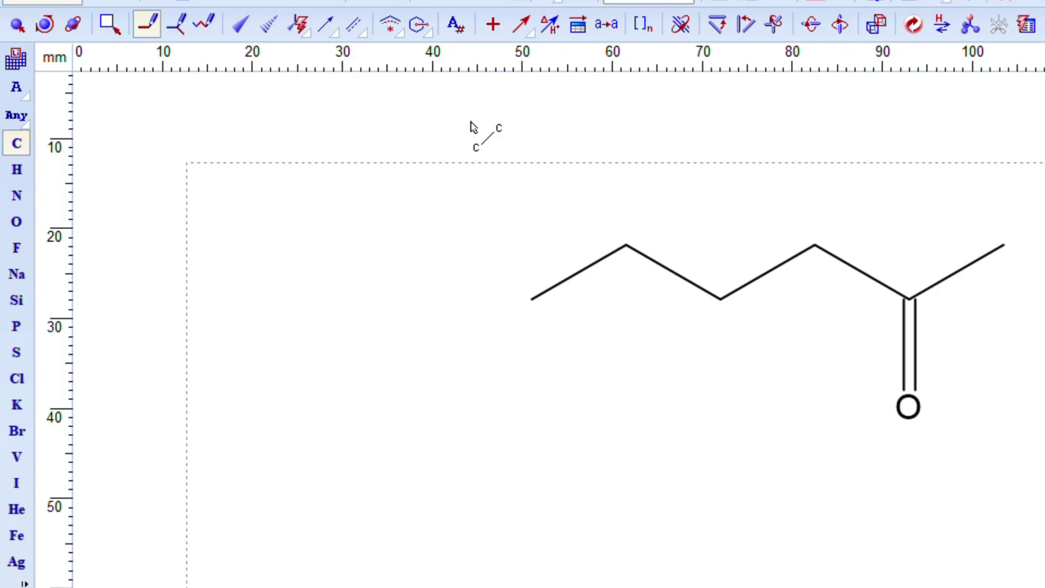
left_click(918, 27)
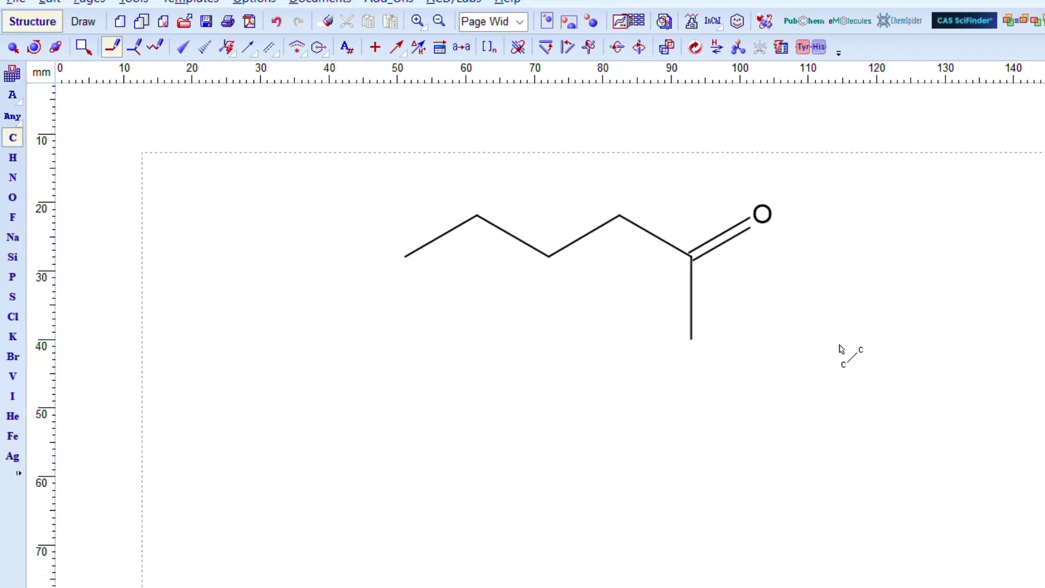
left_click(696, 48)
left_click(696, 48)
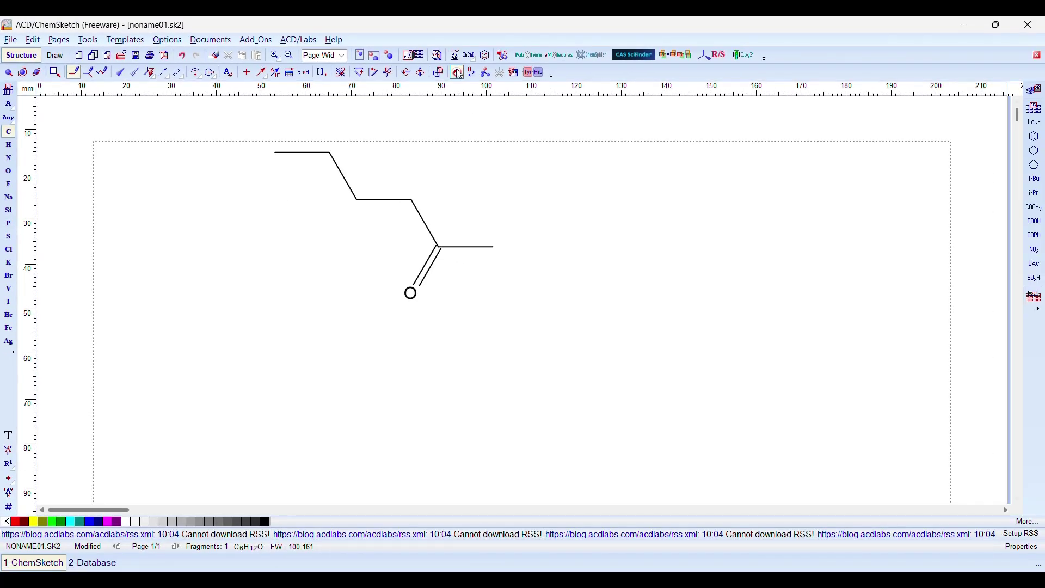
left_click(458, 73)
left_click(458, 73)
left_click(458, 73)
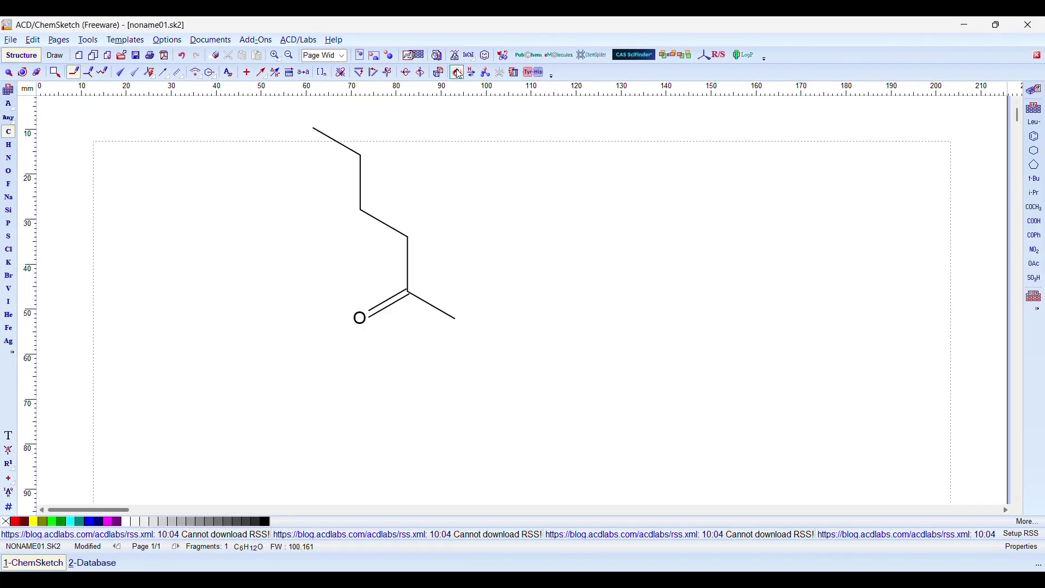
left_click(458, 73)
left_click(458, 73)
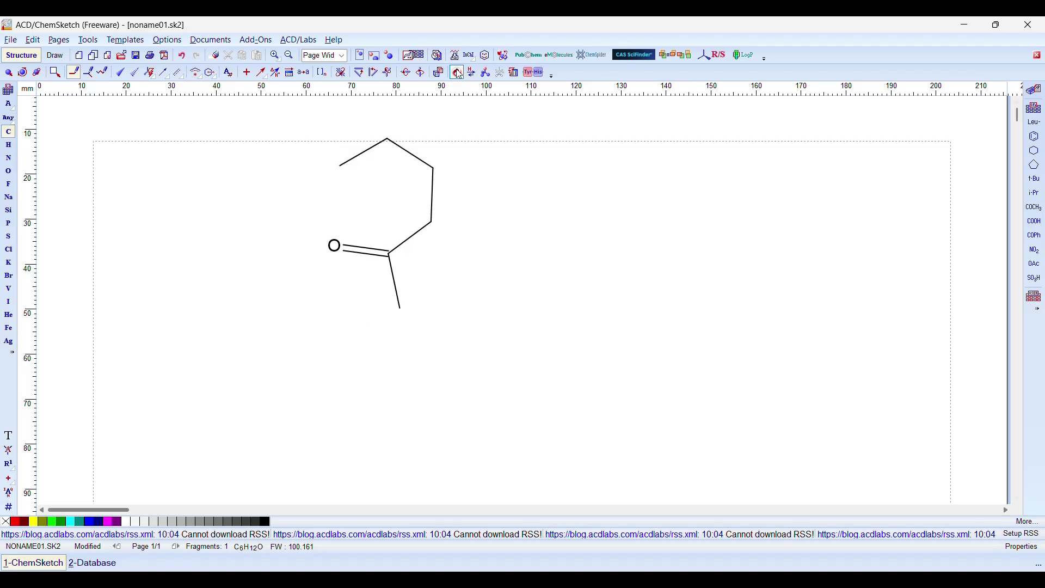
left_click(458, 72)
left_click(458, 73)
left_click(458, 73)
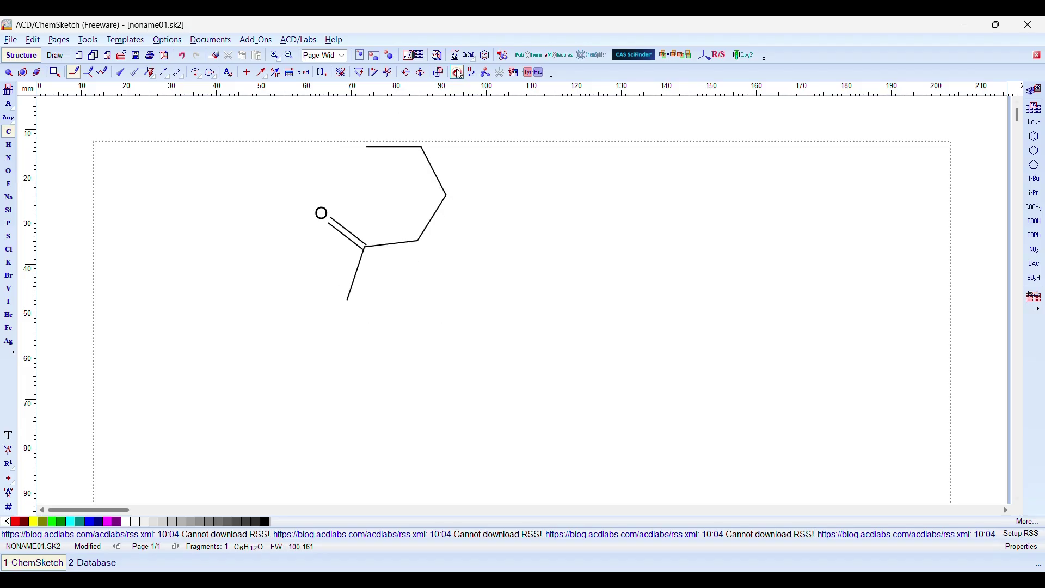
left_click(458, 73)
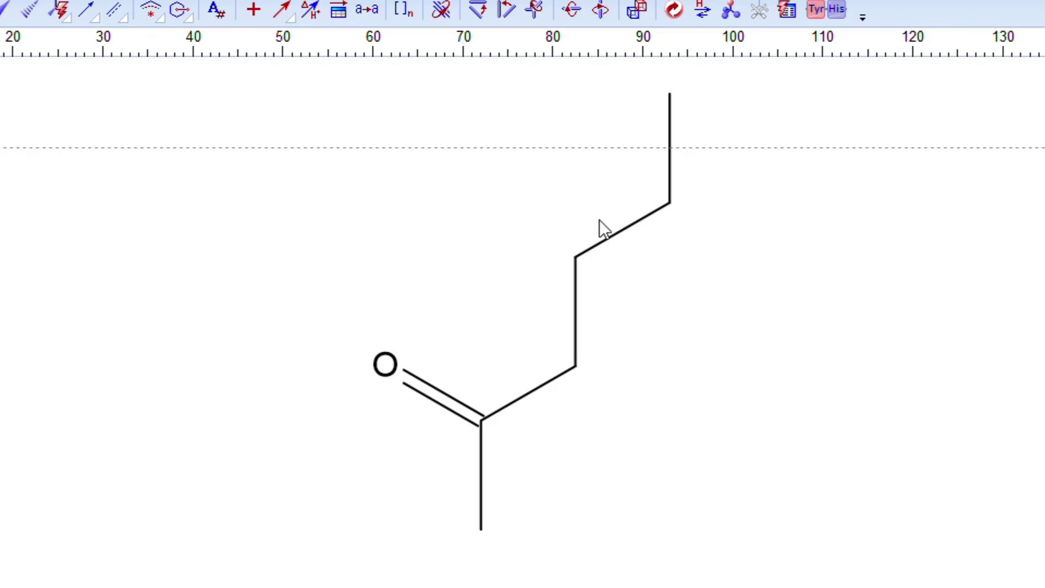
- Select the whole ketone, rotate it so the chain runs horizontally with the oxygen pointing up, and reposition it on the page
key("ctrl+a")
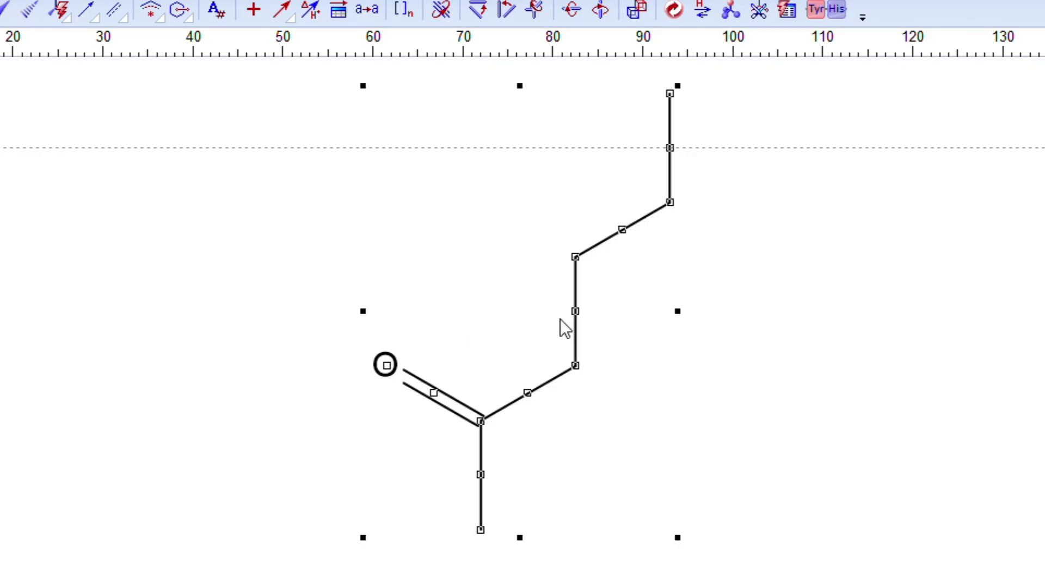
left_click_drag(576, 280, 608, 463)
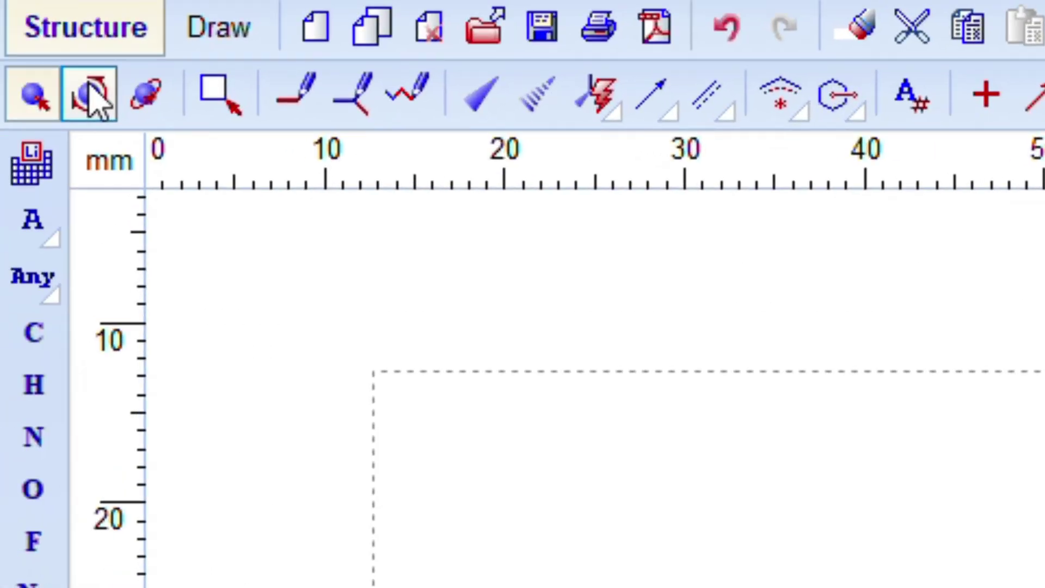
left_click(90, 90)
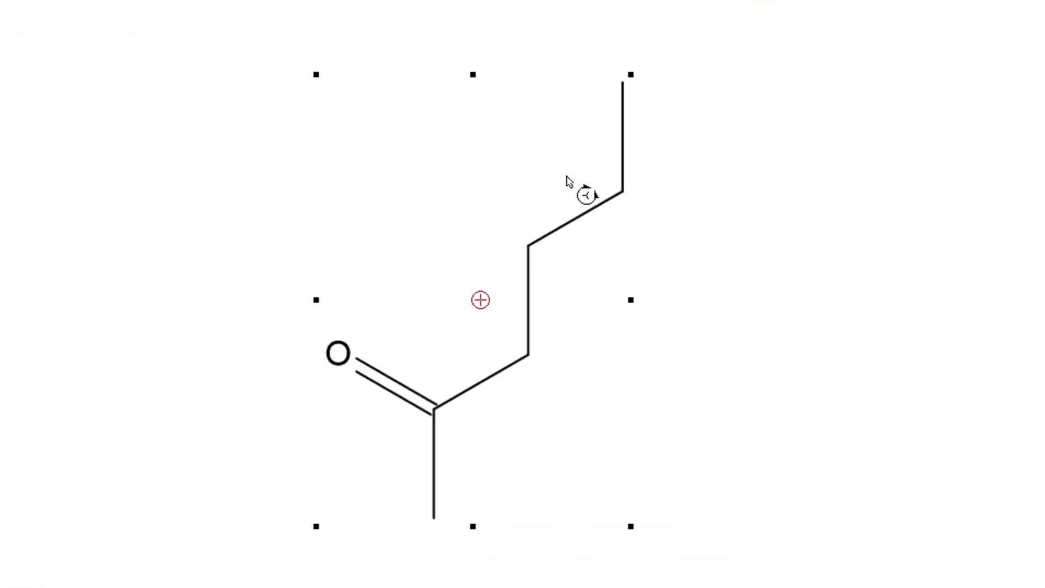
left_click_drag(625, 86, 734, 314)
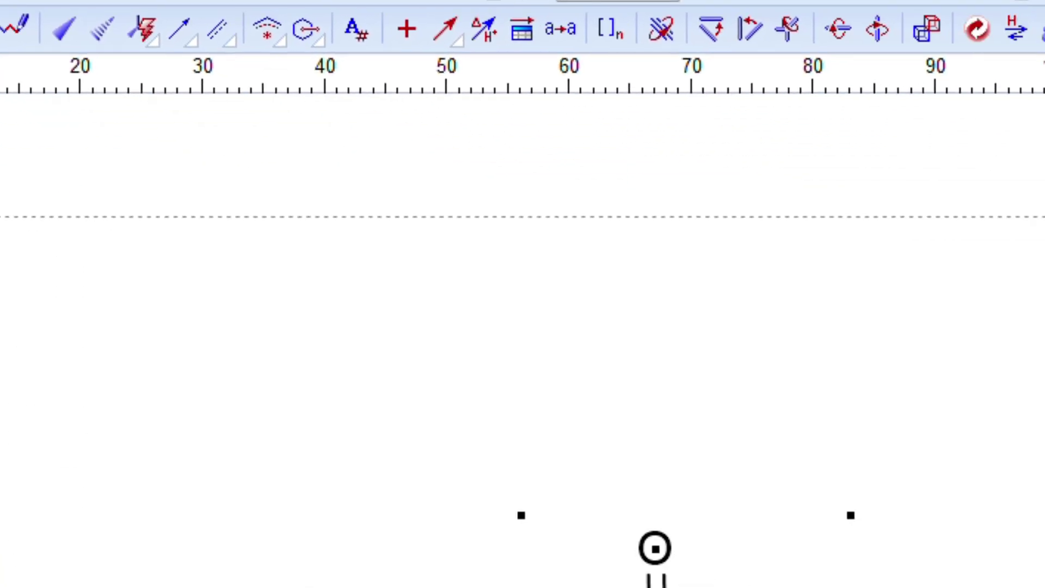
left_click_drag(453, 427, 518, 341)
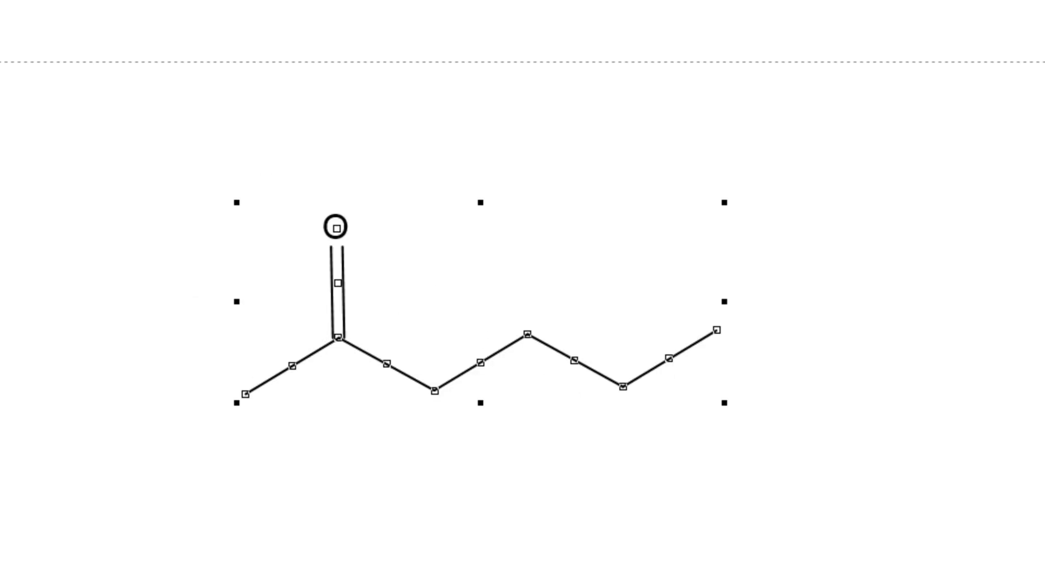
- Try rotating the selected ketone further in the plane and in 3D
left_click_drag(238, 213, 237, 311)
double_click(328, 258)
left_click_drag(333, 228, 343, 275)
key("Escape")
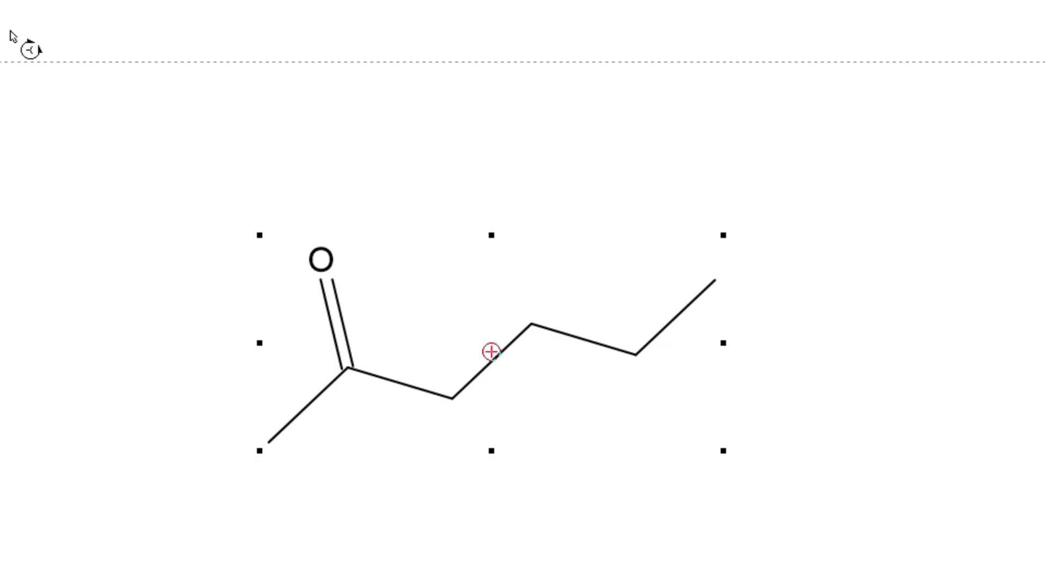
key("Escape")
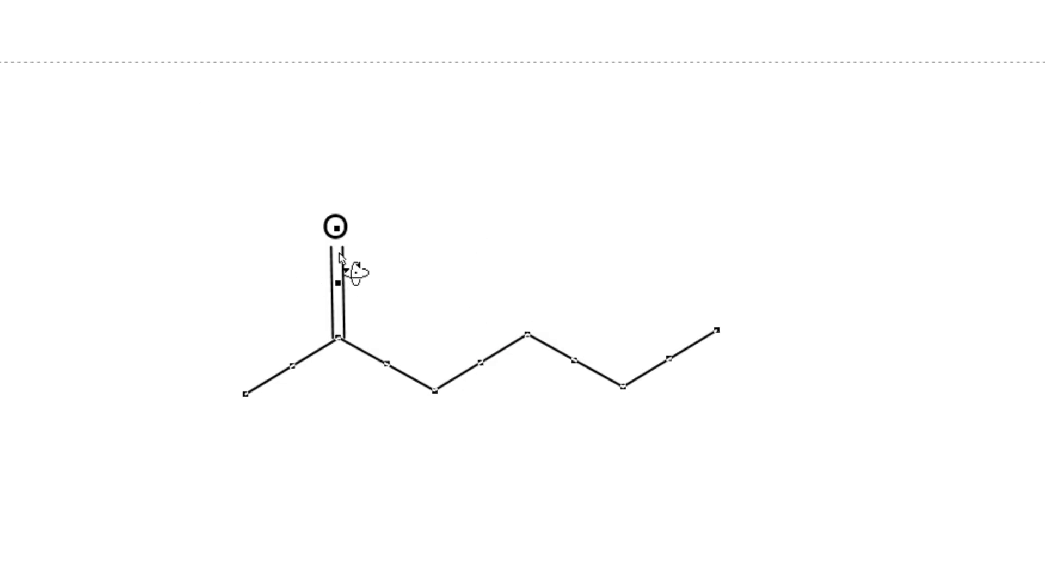
left_click_drag(339, 253, 62, 301)
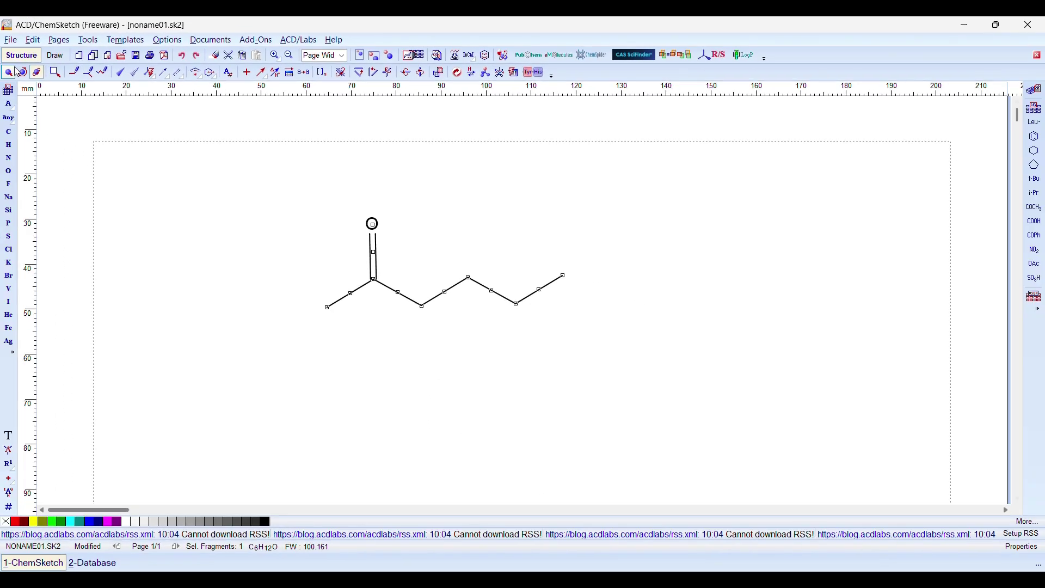
- Select the whole ketone, move it about 5 mm up and slightly right on the page, and deselect it
left_click(13, 70)
left_click(274, 180)
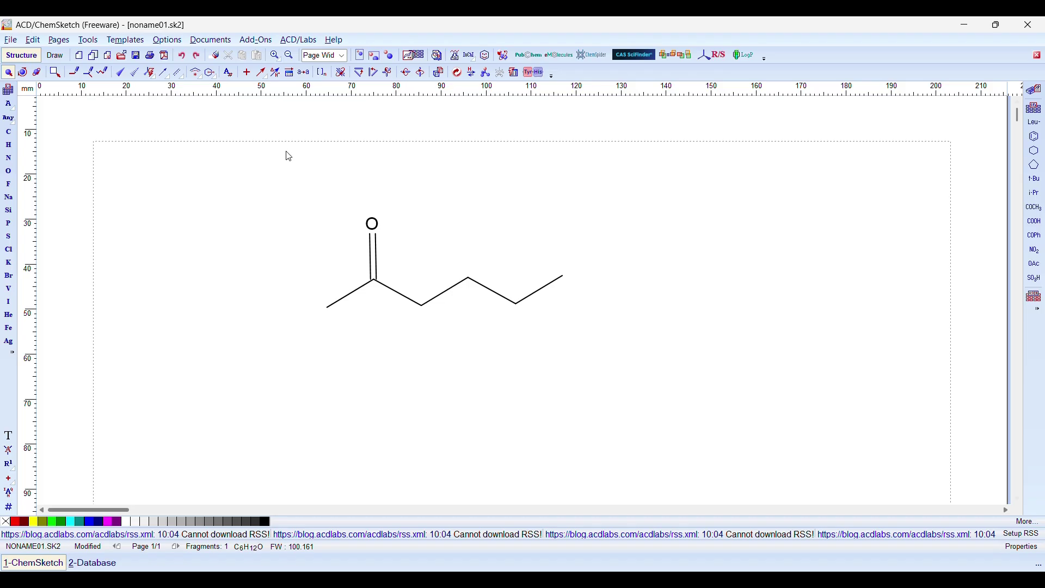
left_click_drag(286, 168, 620, 369)
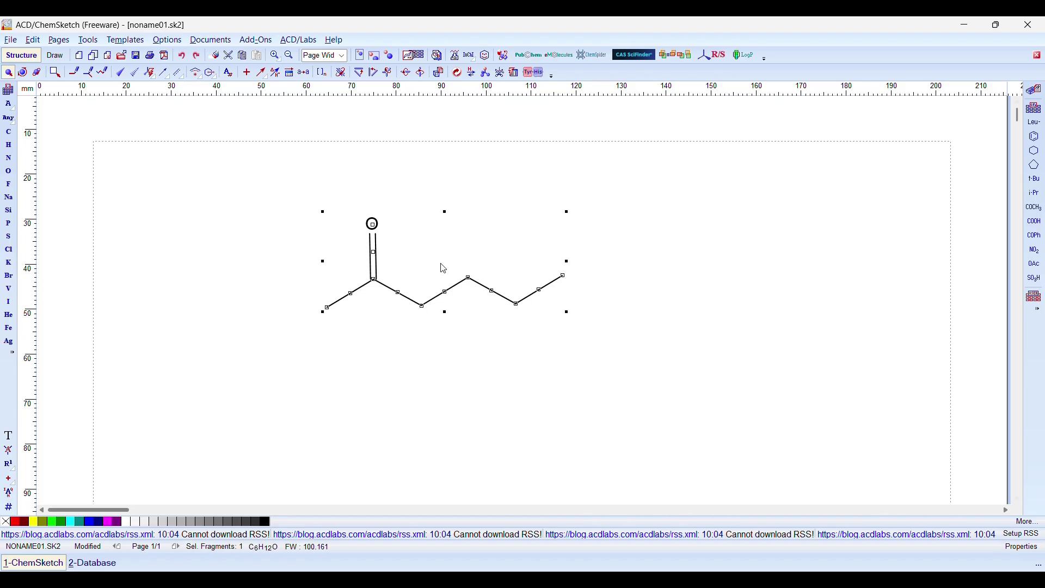
left_click_drag(465, 288, 477, 266)
left_click(578, 344)
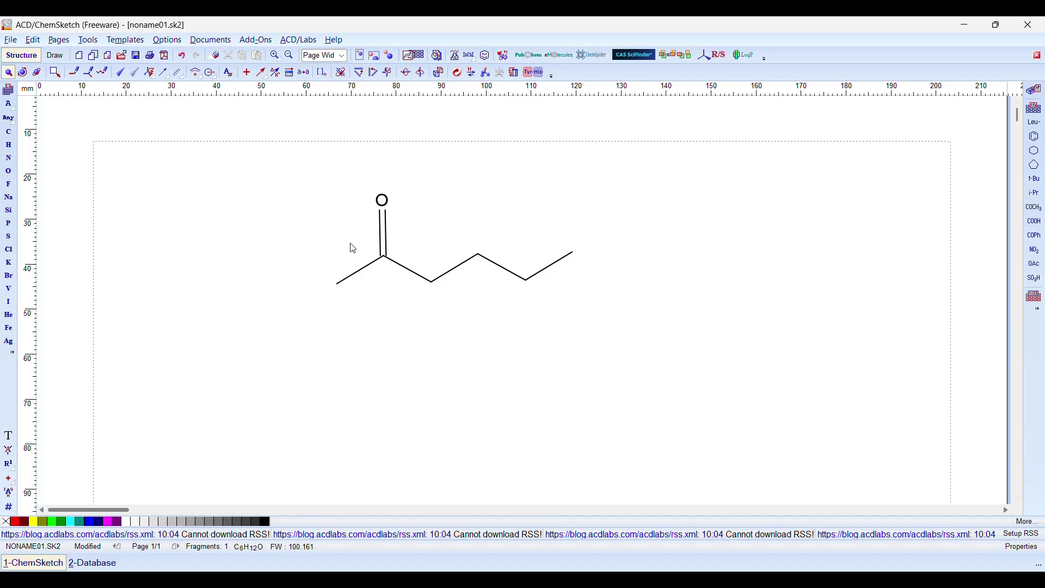
- Replace the chain carbon directly after the C=O carbon with oxygen to form an ester
left_click(9, 172)
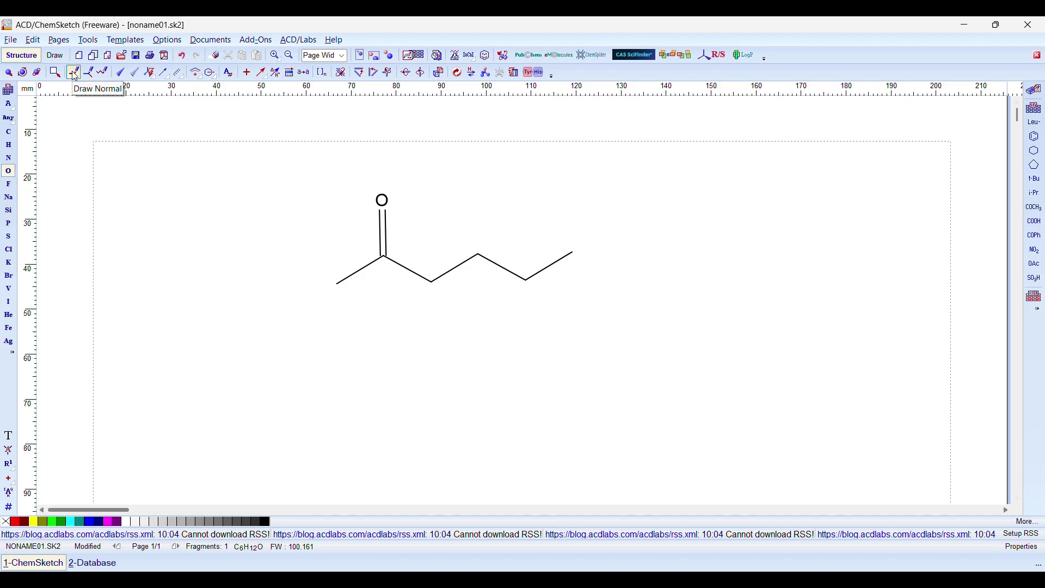
left_click(433, 286)
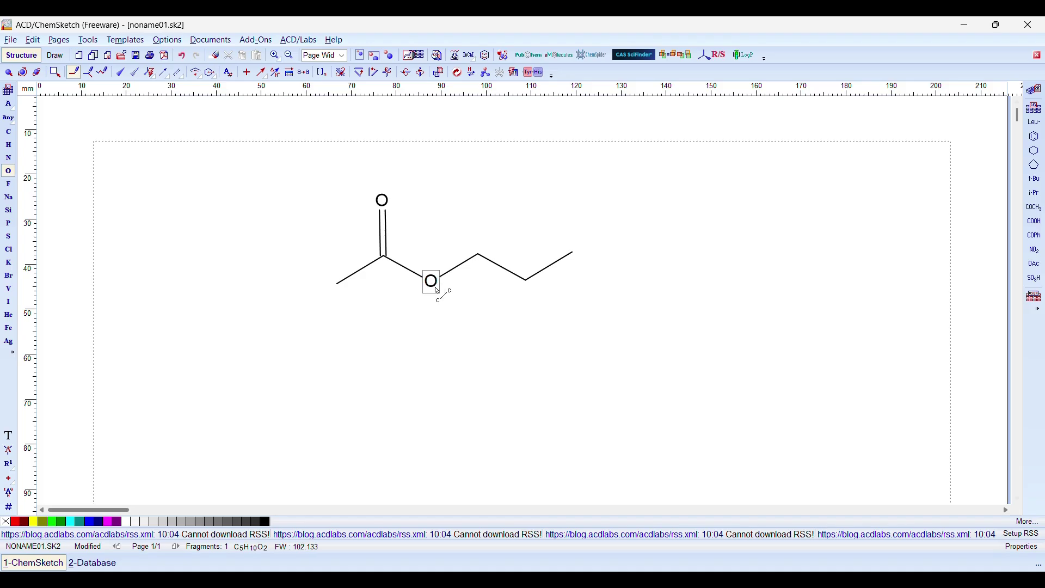